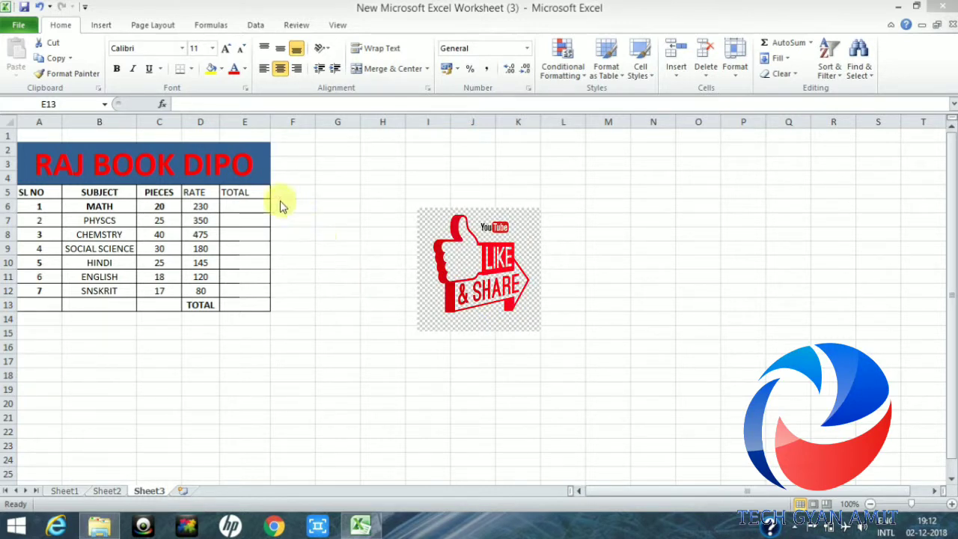
Step: Enter =C6*D6 in E6 so the MATH row's total shows 4600
click(244, 204)
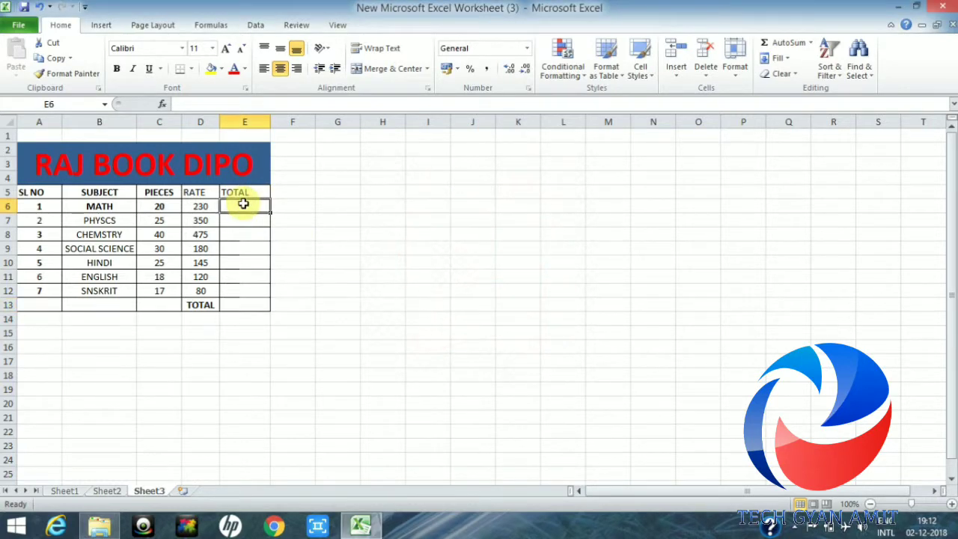
text(=)
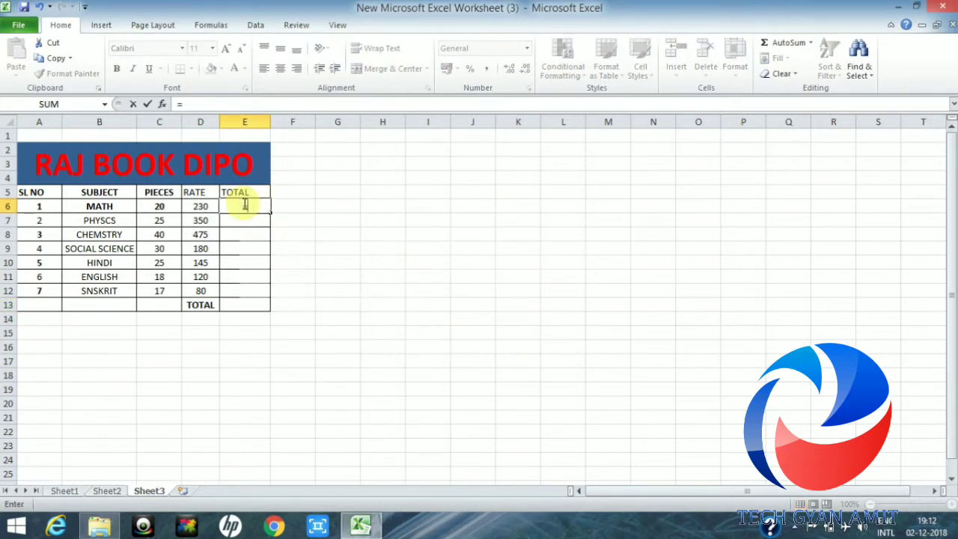
click(159, 206)
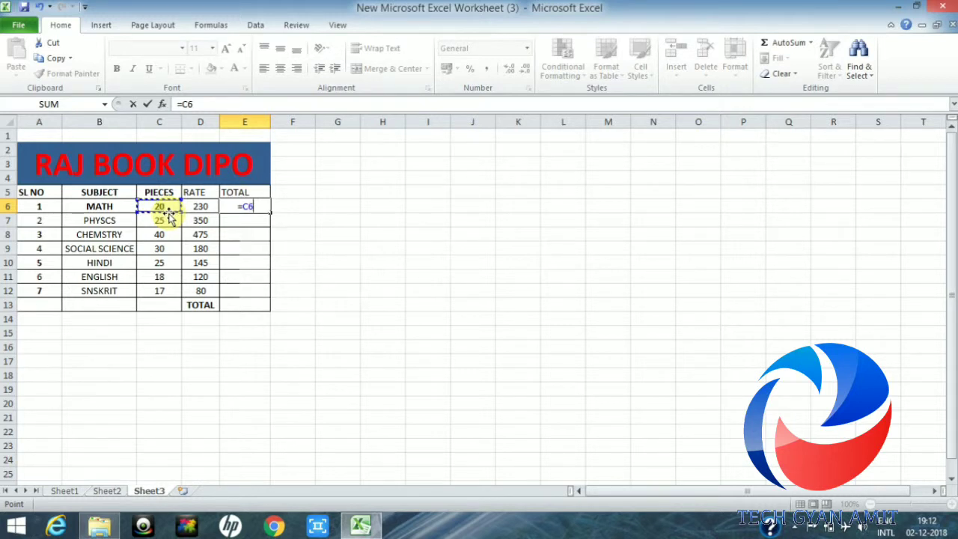
text(*)
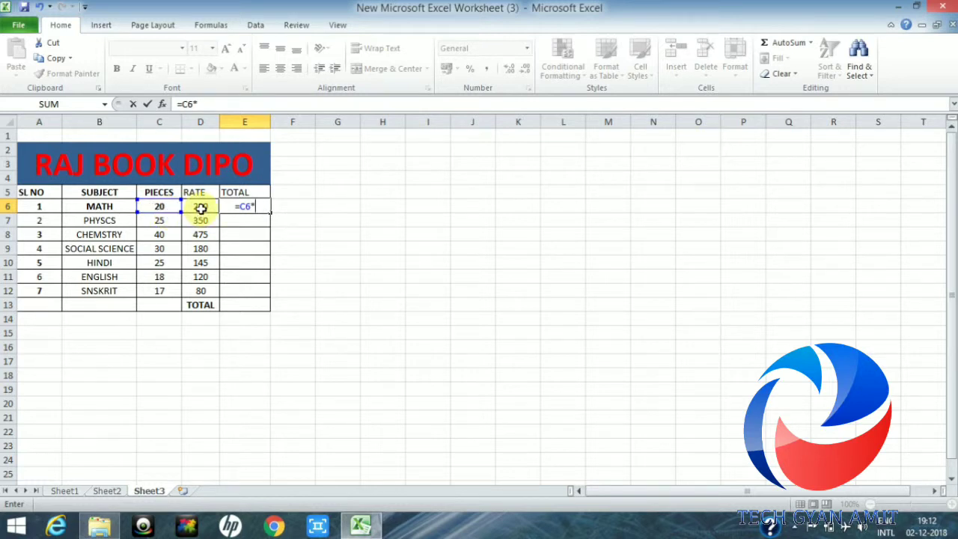
click(201, 208)
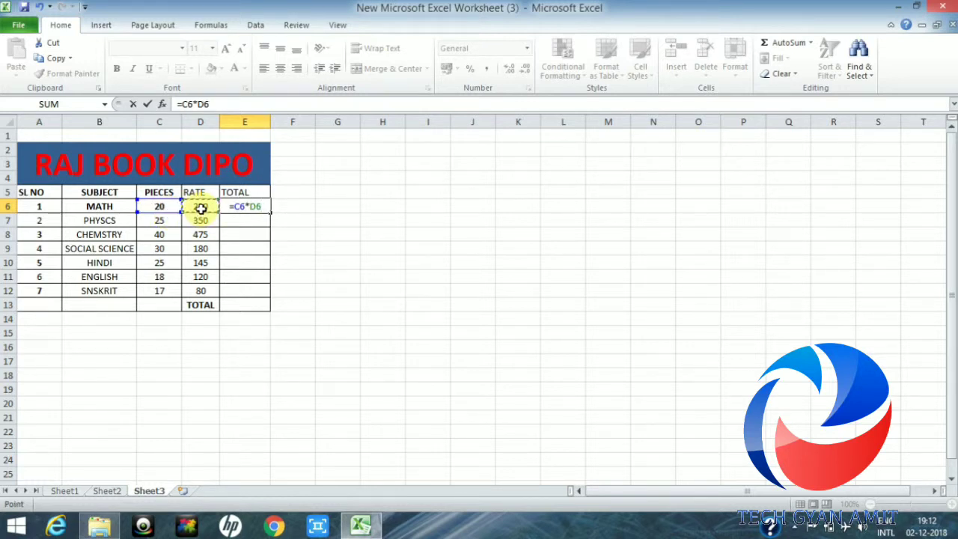
key(Return)
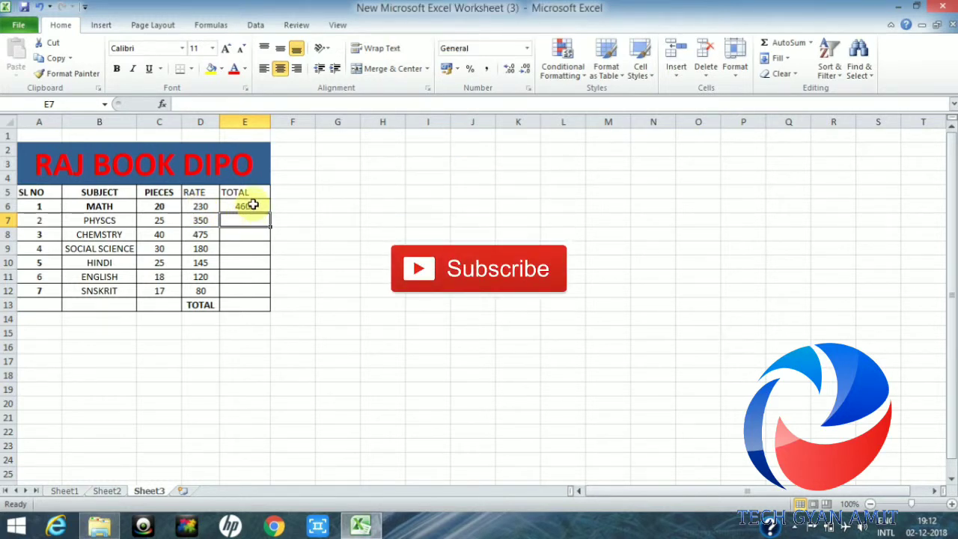
click(253, 206)
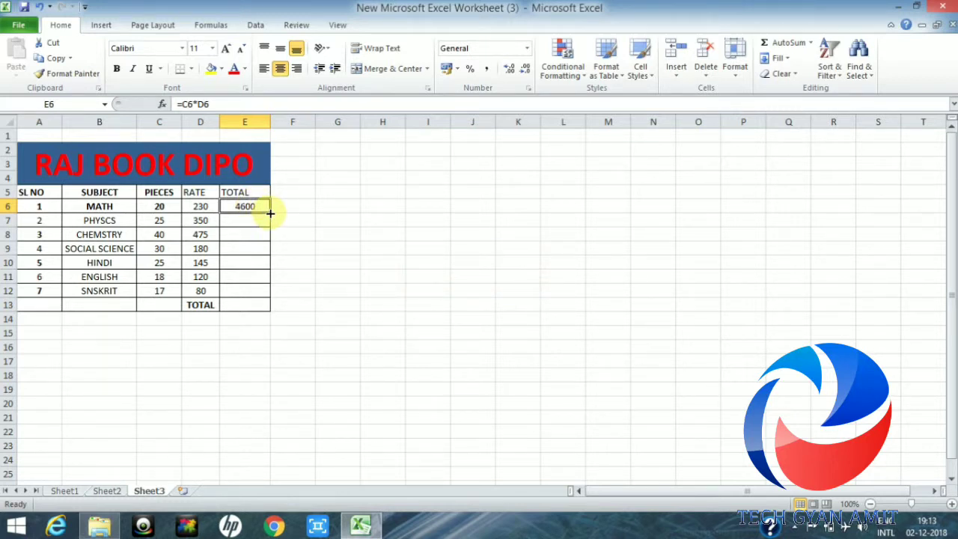
Step: Copy the E6 total formula down the column and clear the #VALUE! error from E13
double_click(271, 213)
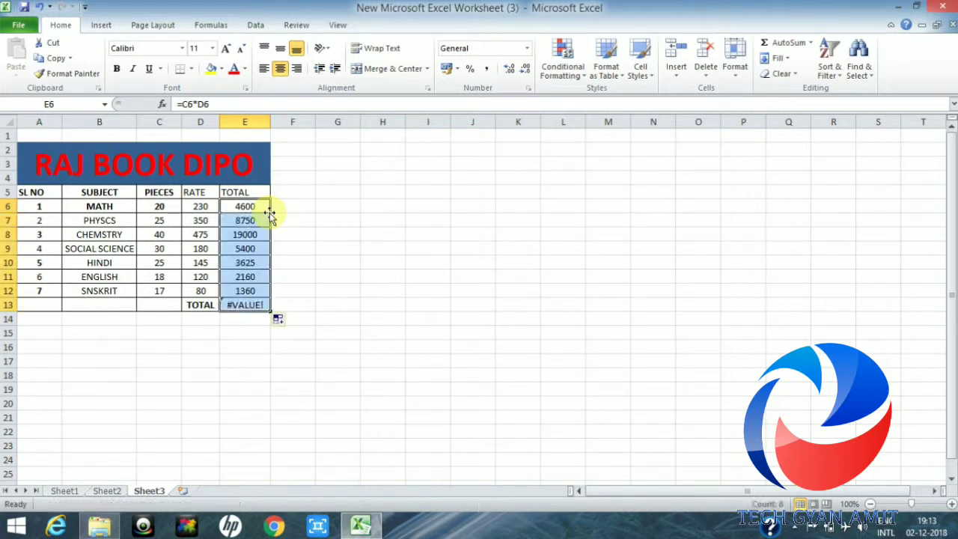
click(248, 305)
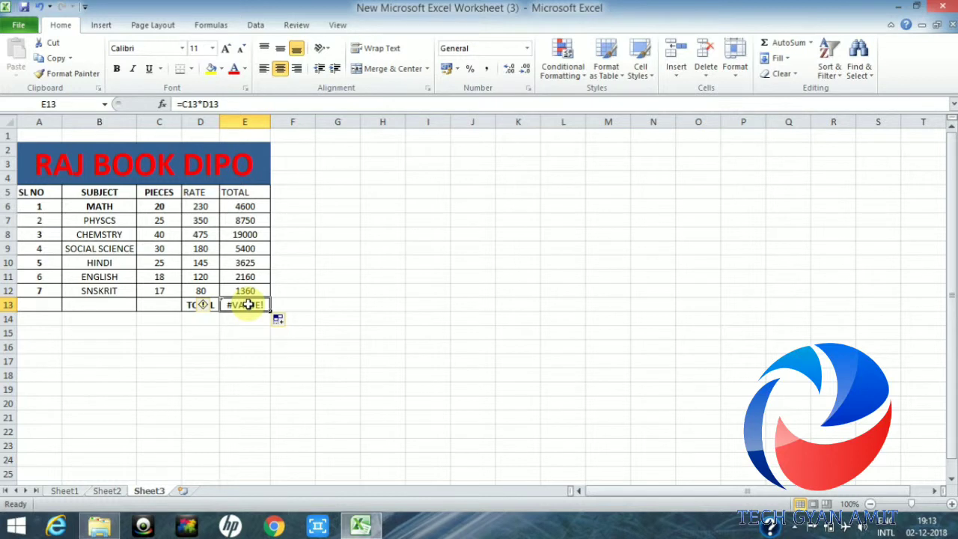
key(Delete)
click(327, 290)
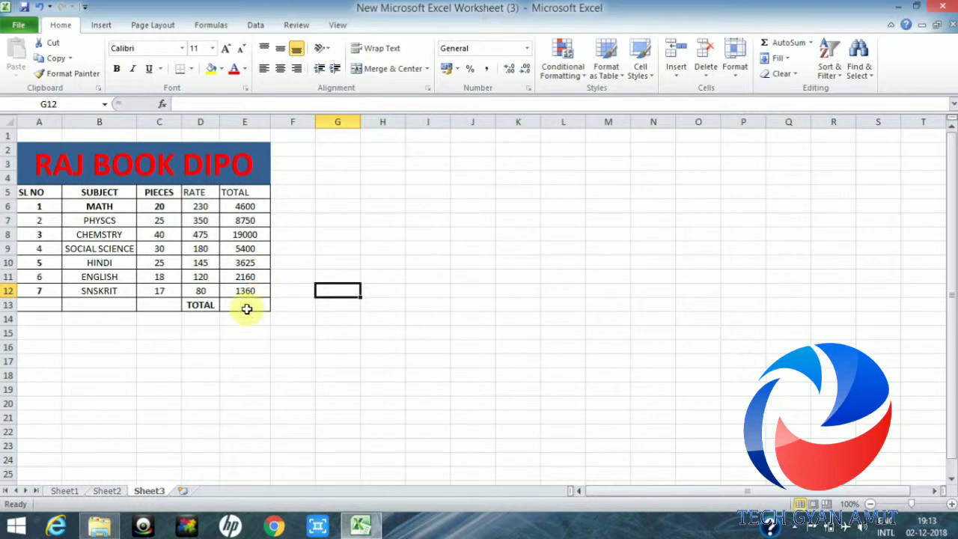
Step: AutoSum E6:E12 into E13 for a grand total of 44895
click(246, 306)
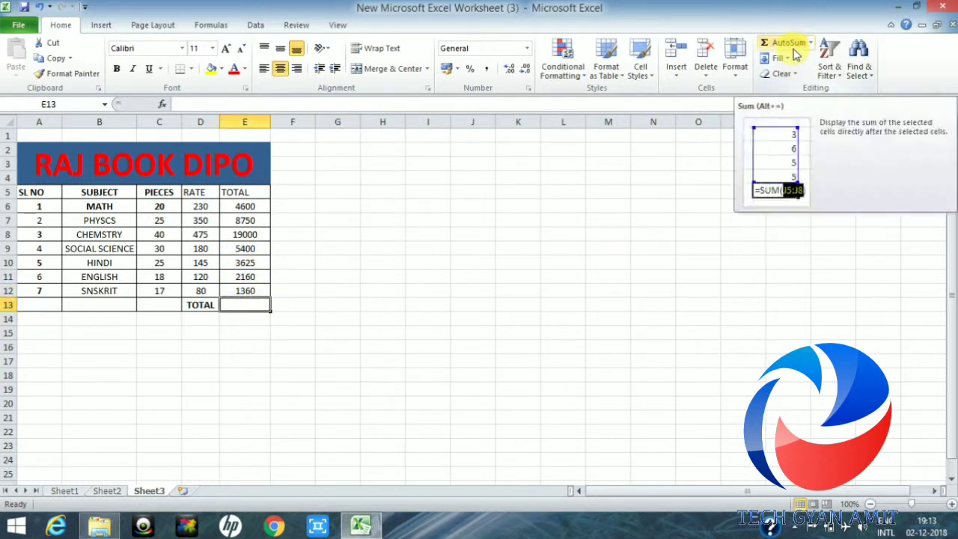
click(796, 52)
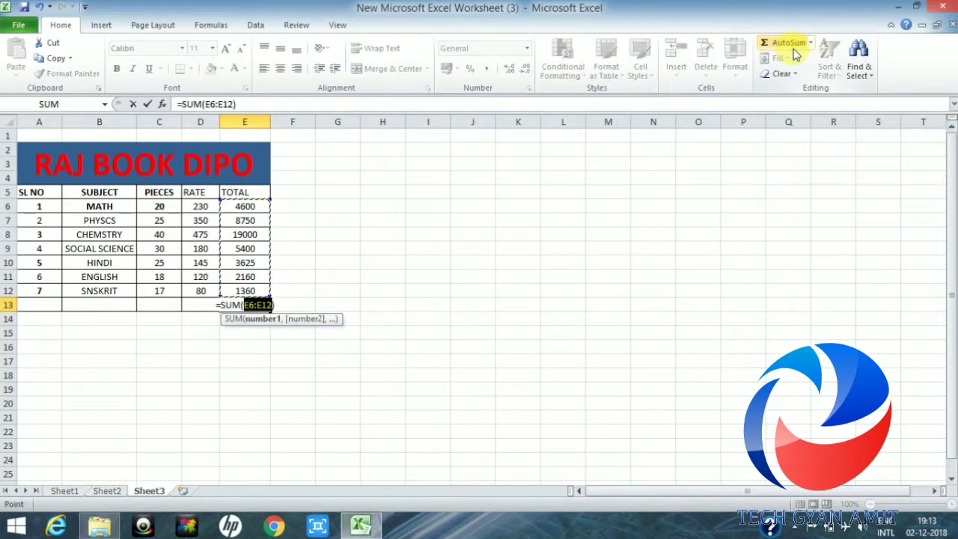
key(Return)
text(TOTAL)
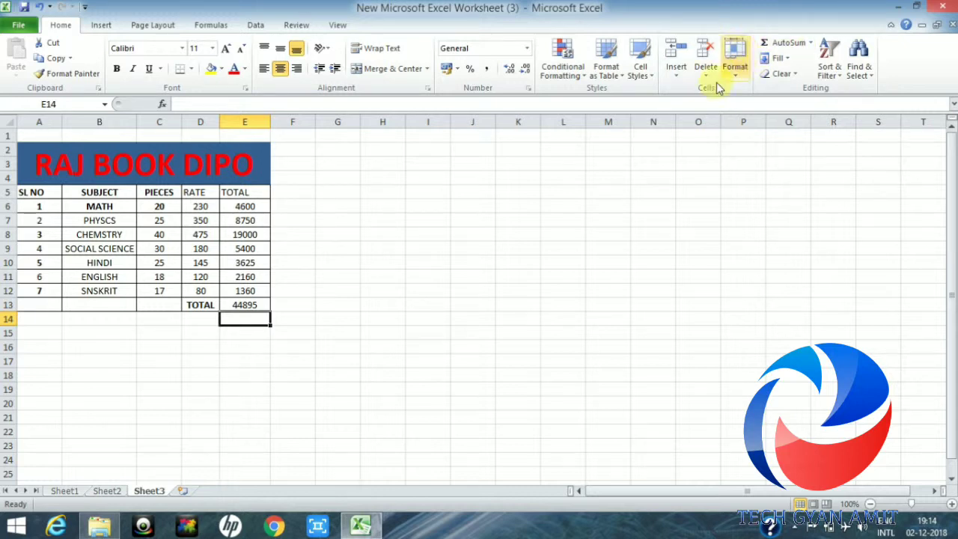
Step: Delete the subject totals and grand total in E6:E13, leaving the TOTAL column blank
drag(247, 206, 240, 306)
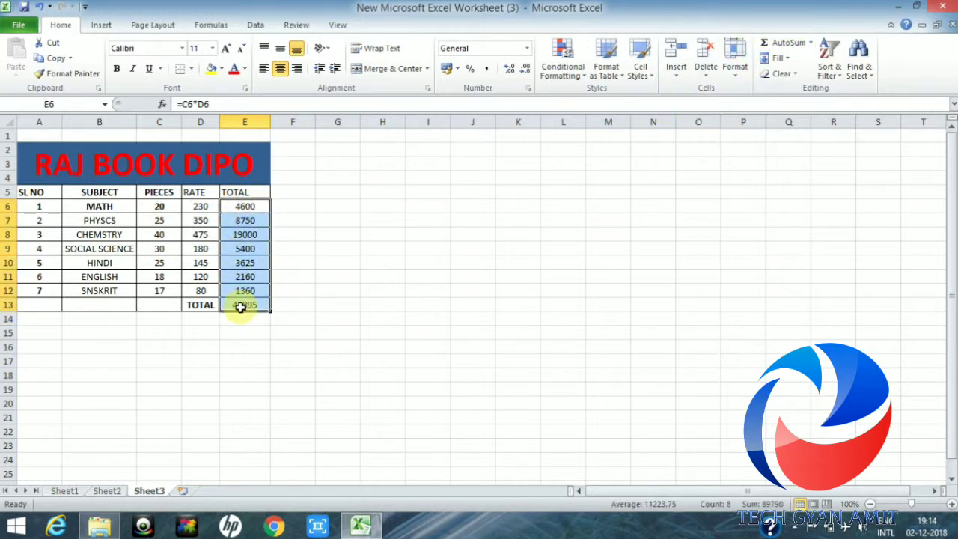
key(Delete)
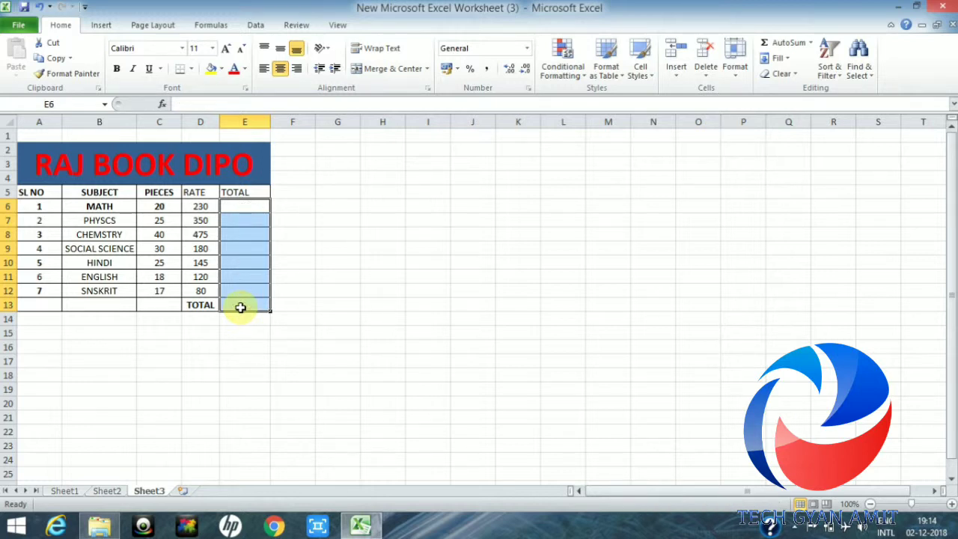
click(323, 276)
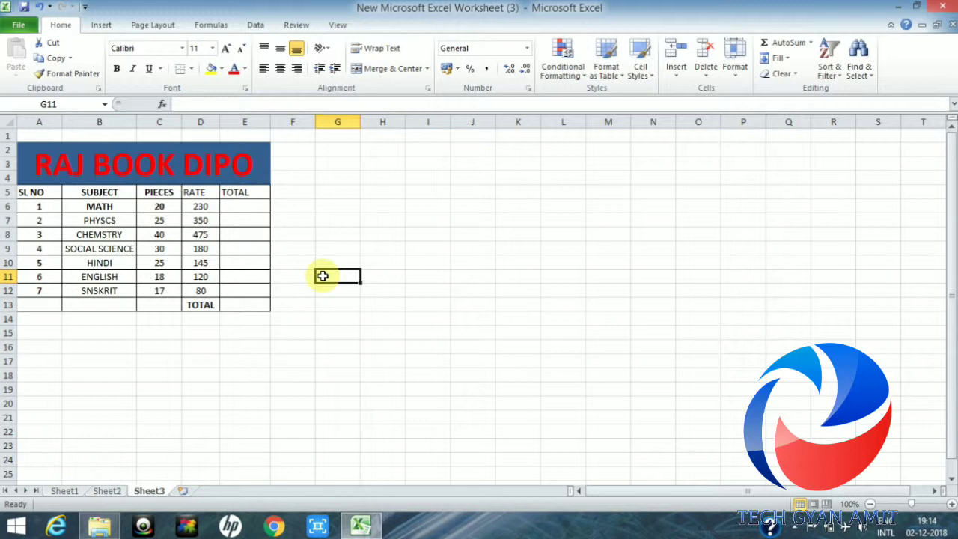
click(238, 305)
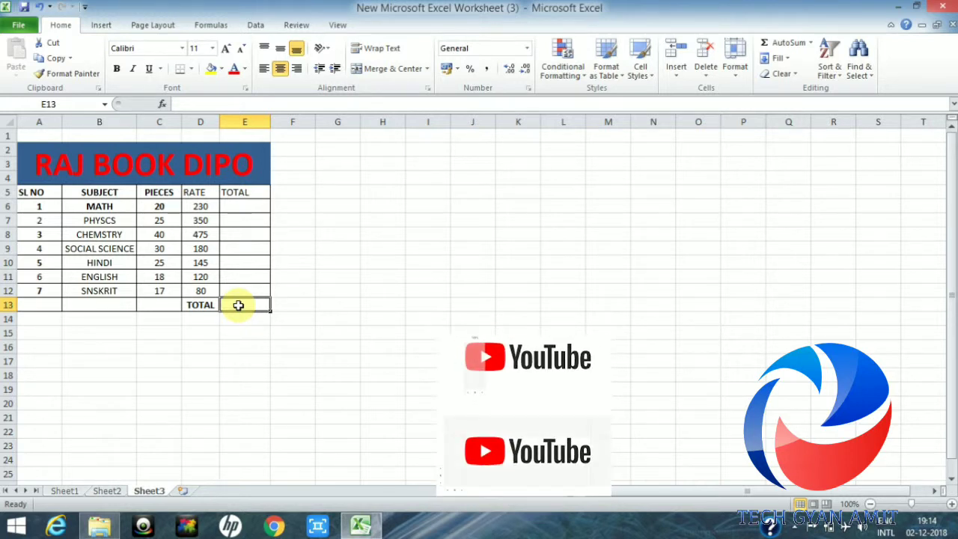
Step: Type =SUM(C6:C12*D6:D12) into E13 without confirming it yet
text(=)
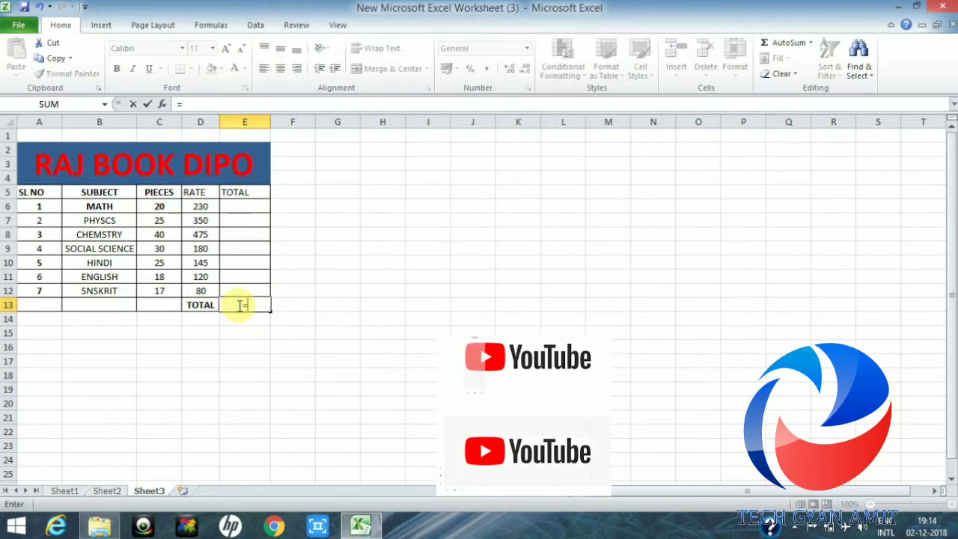
text(SUM)
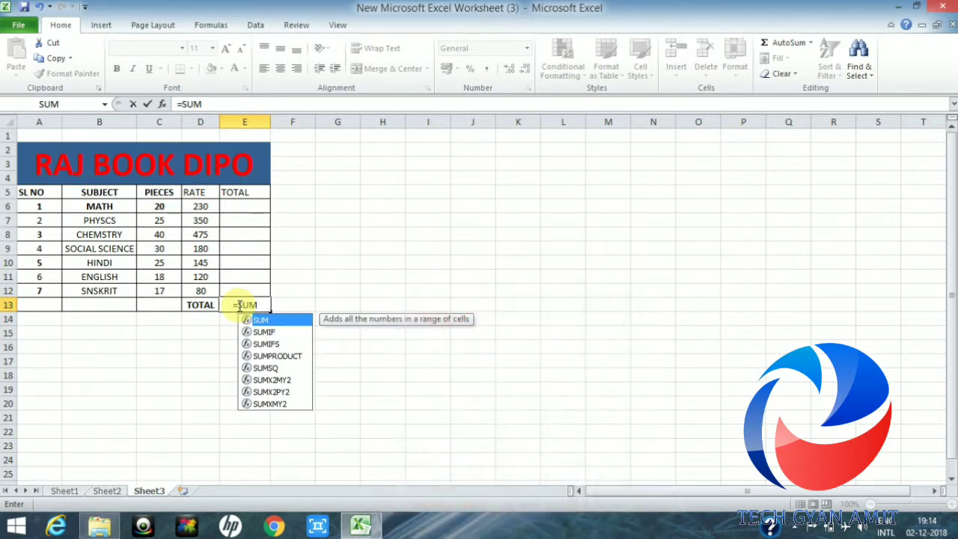
text(()
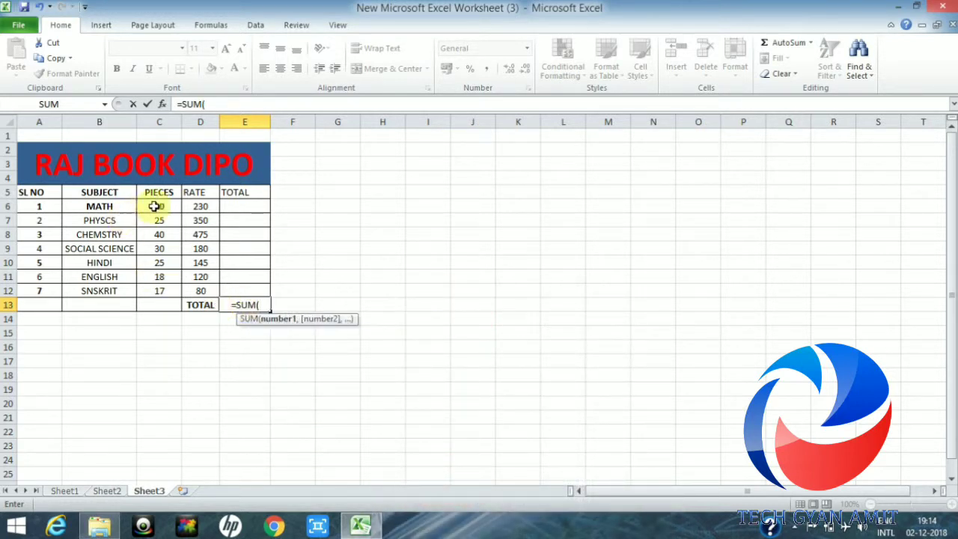
drag(157, 206, 159, 295)
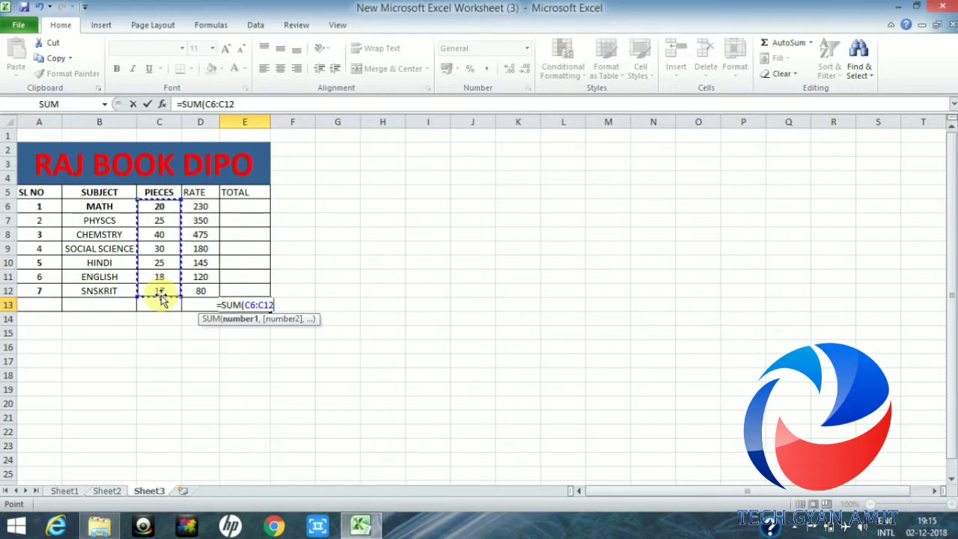
text(*)
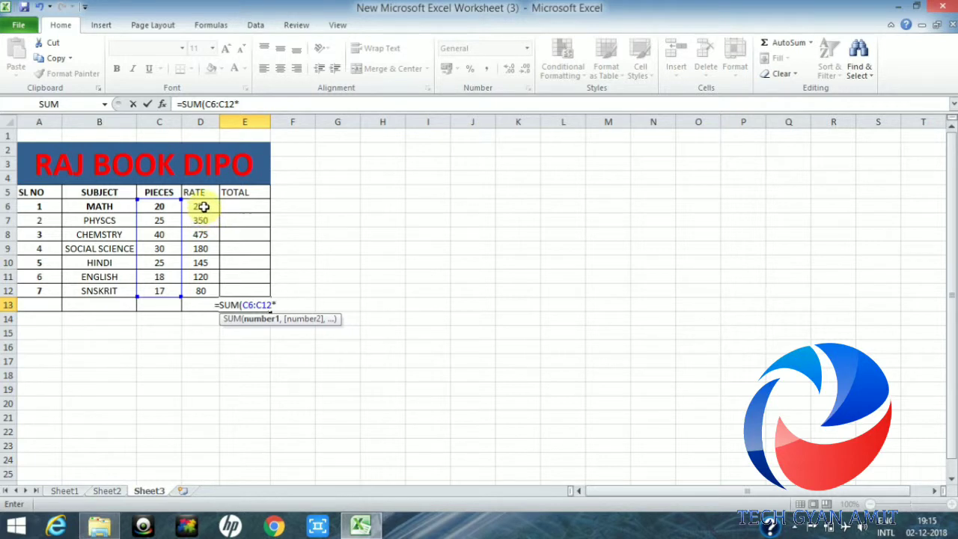
drag(204, 206, 205, 292)
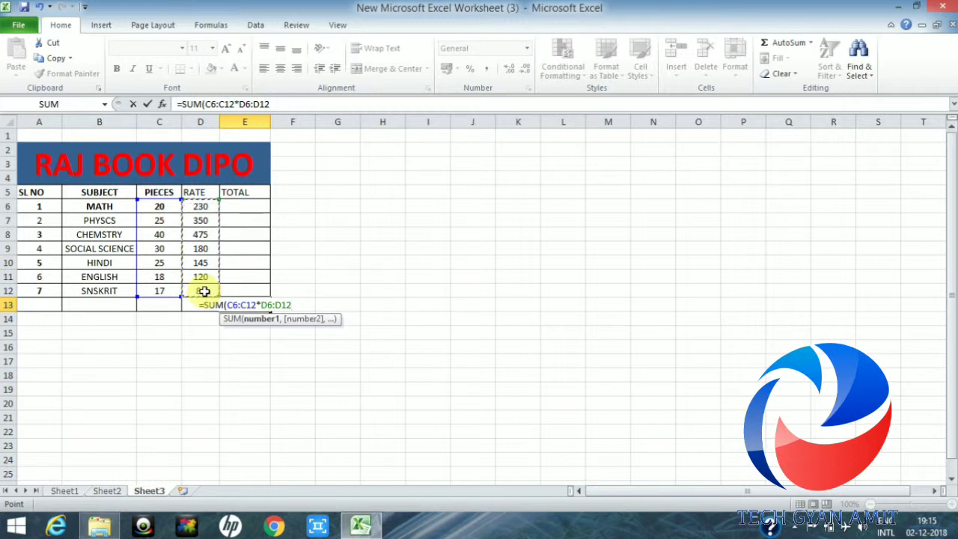
text())
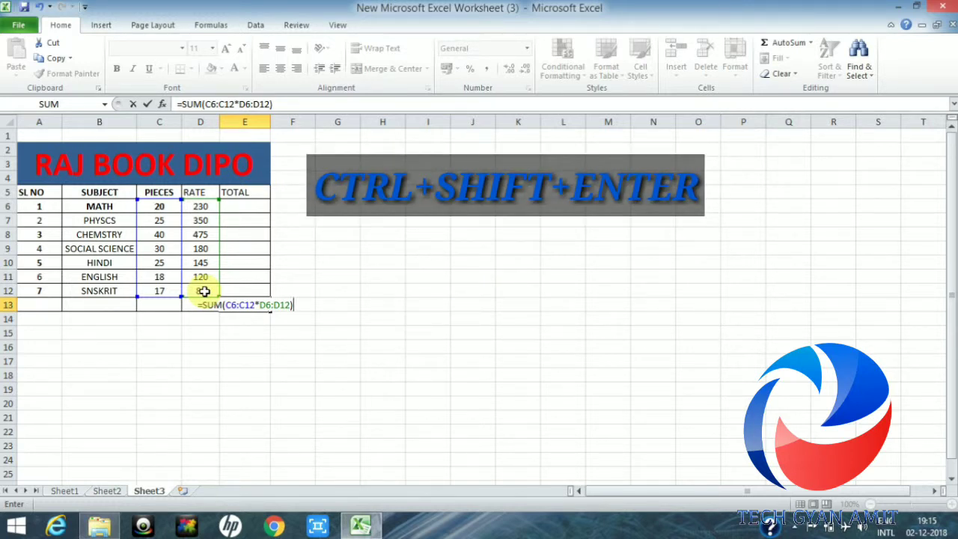
Step: Commit the E13 grand total as an array formula showing 44895, then delete it
key(ctrl+shift+Return)
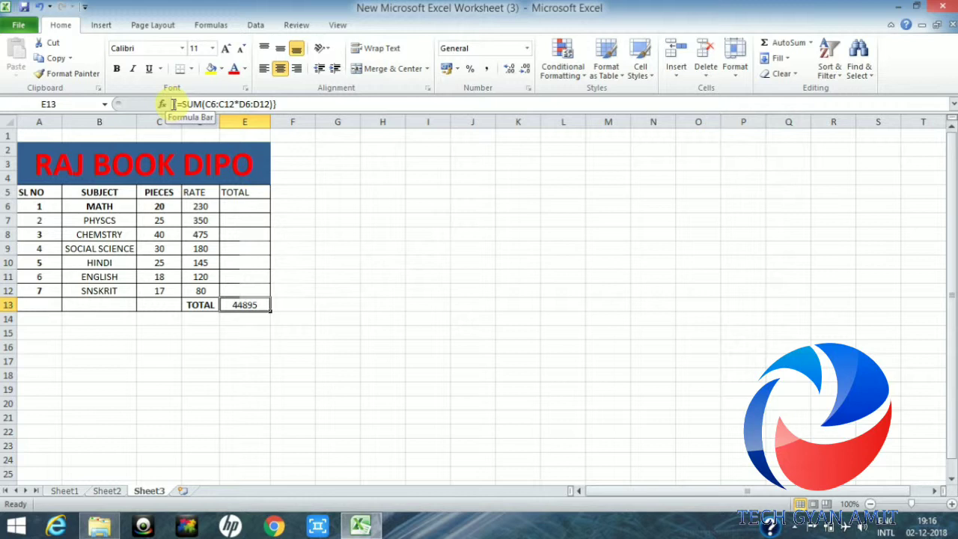
key(Delete)
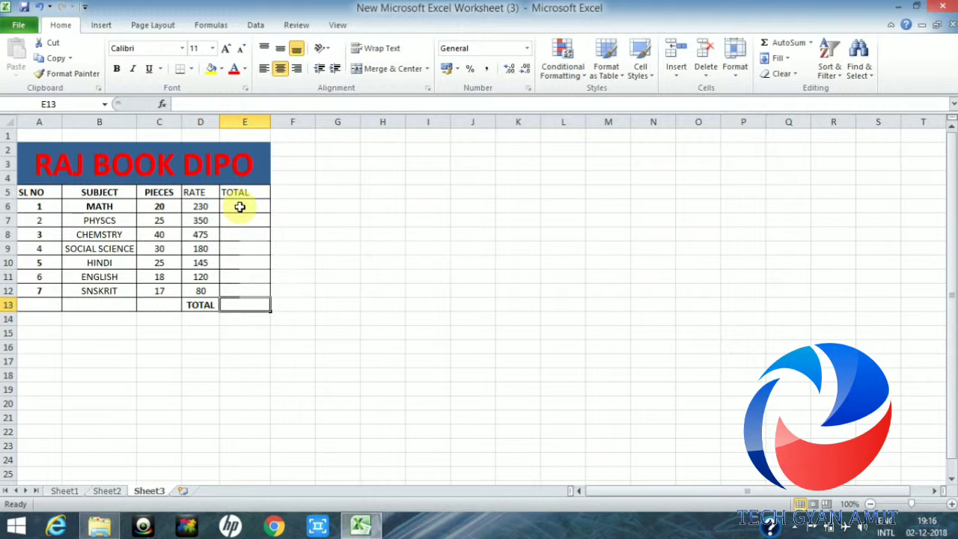
Step: Enter the array formula {=C6:C12*D6:D12} across E6:E12, giving totals 4600 through 1360
drag(240, 207, 239, 241)
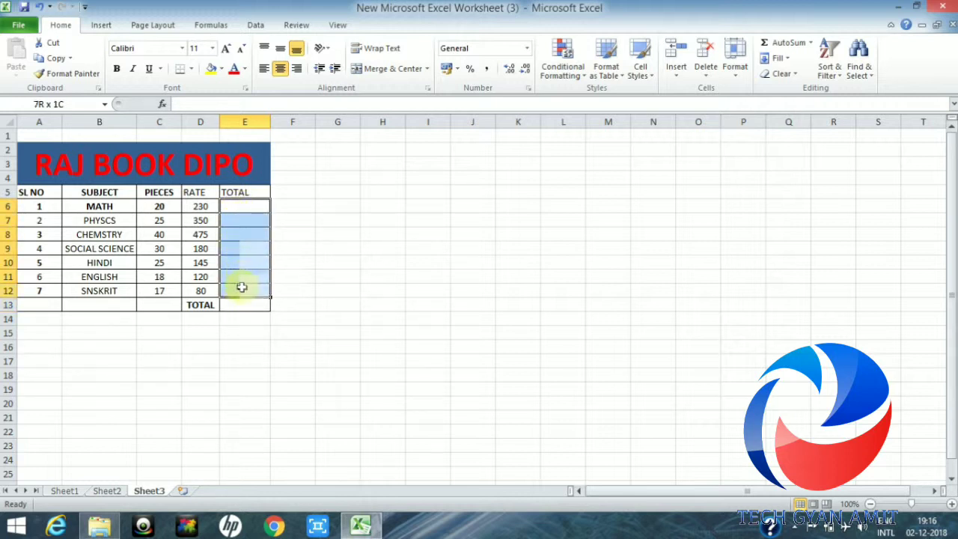
drag(240, 241, 241, 289)
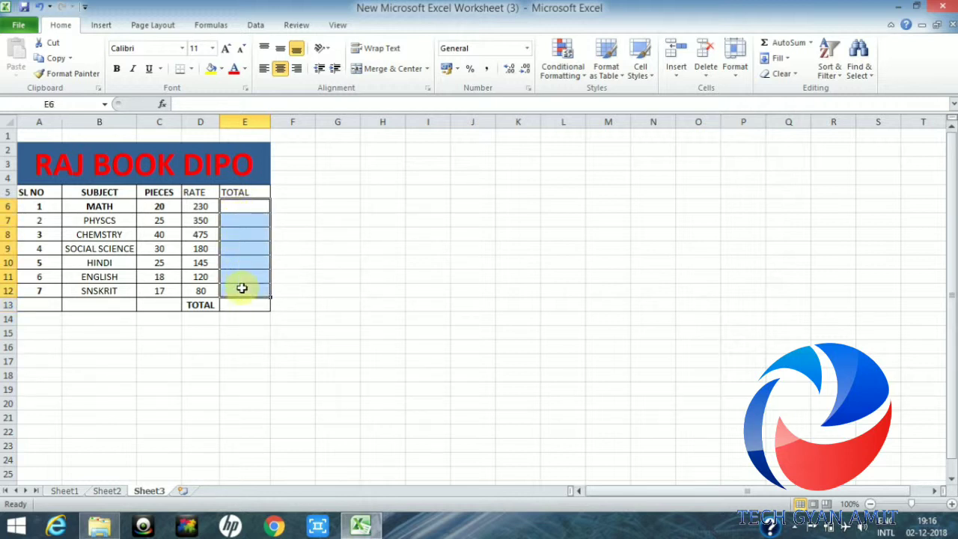
click(196, 107)
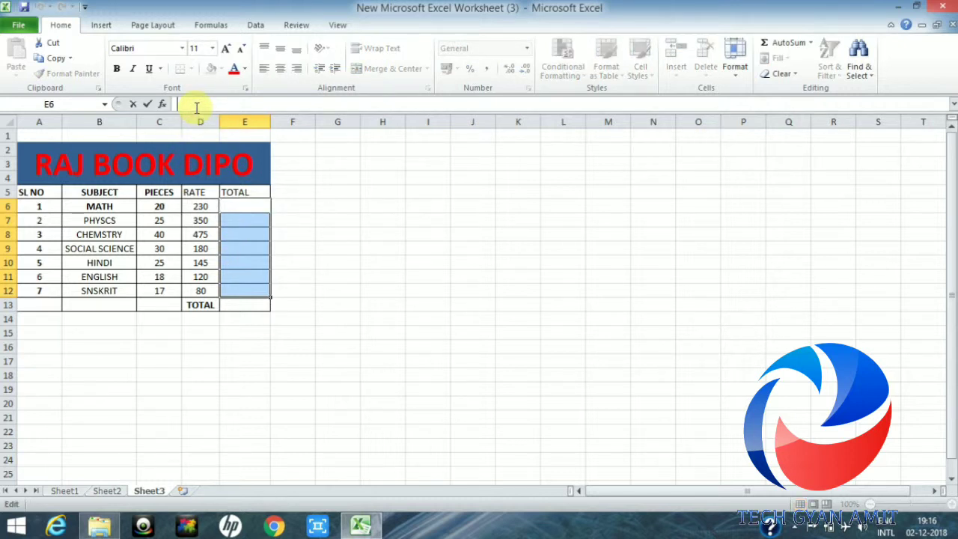
text(=)
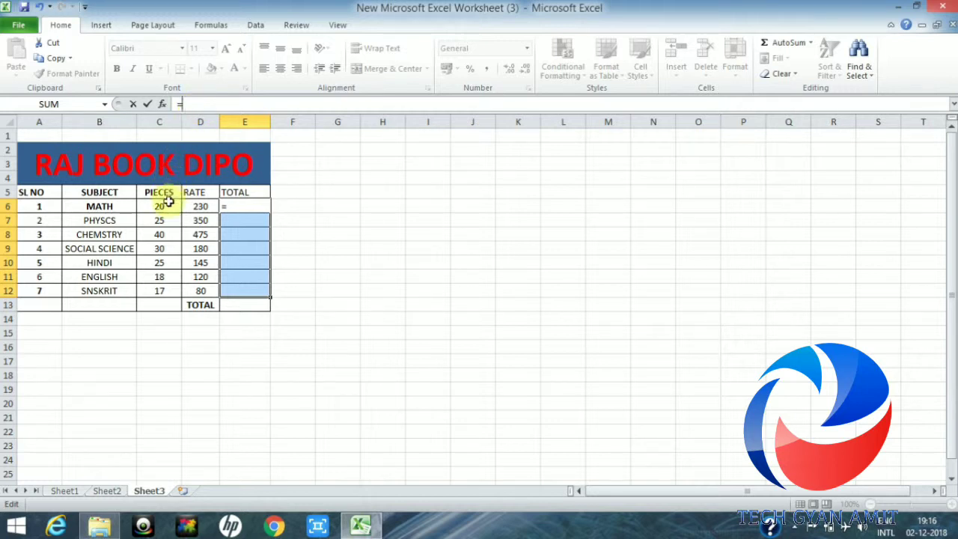
drag(165, 204, 160, 285)
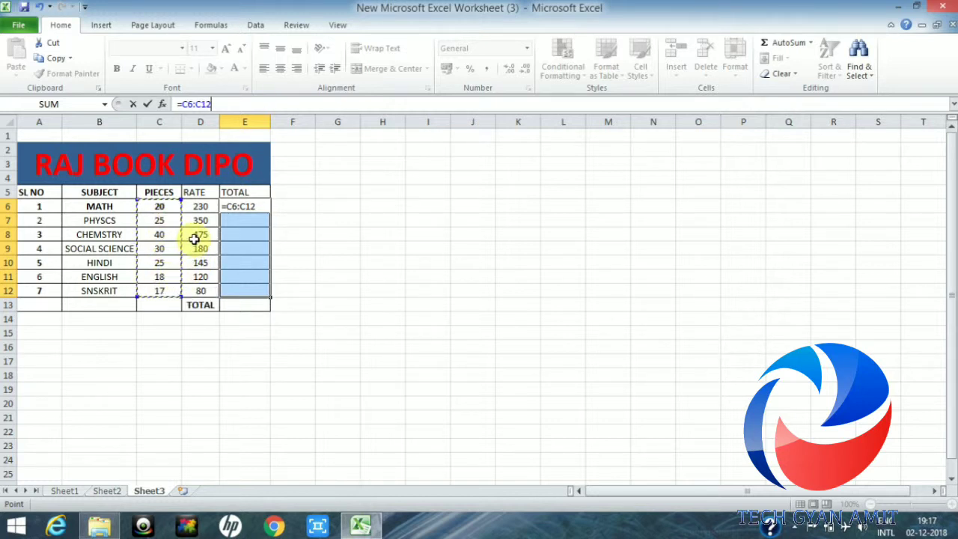
text(*)
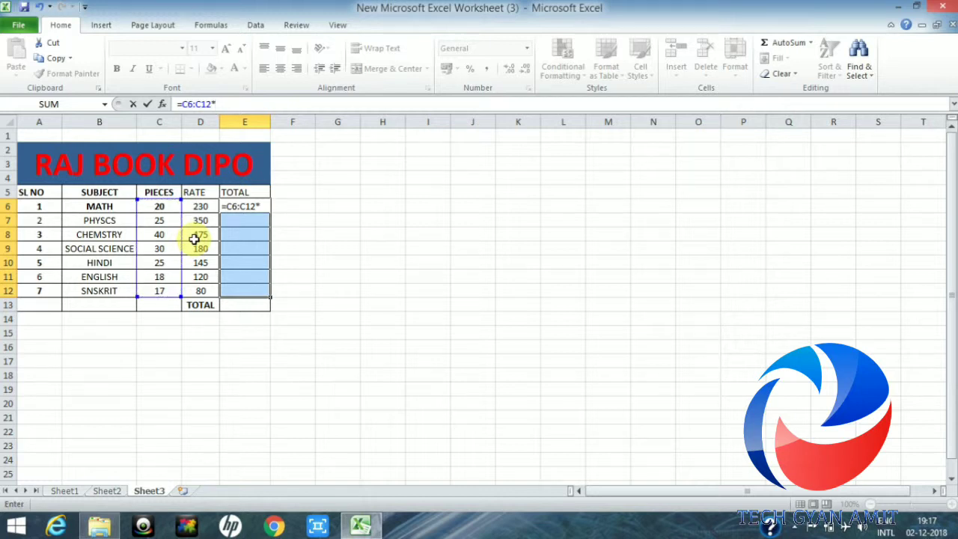
click(201, 208)
drag(201, 208, 202, 291)
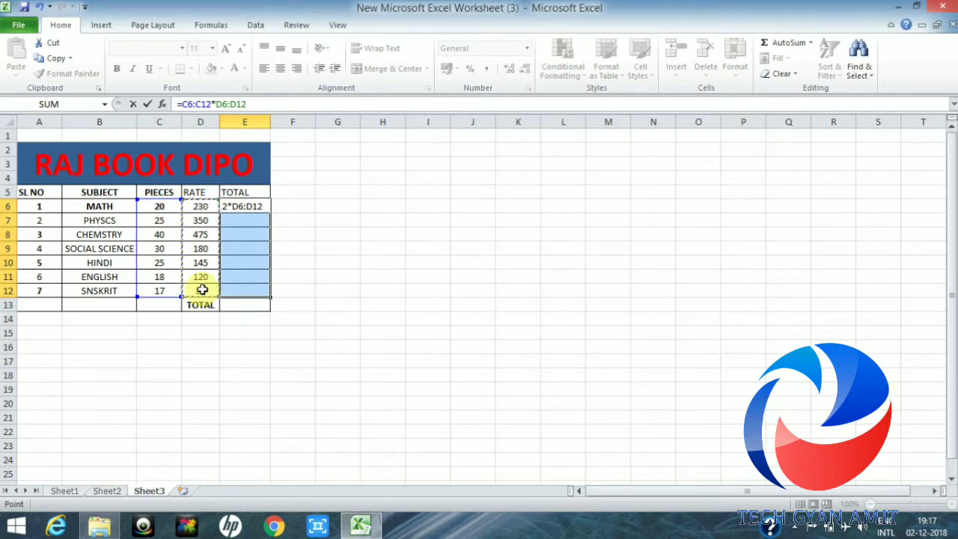
key(ctrl+shift+Return)
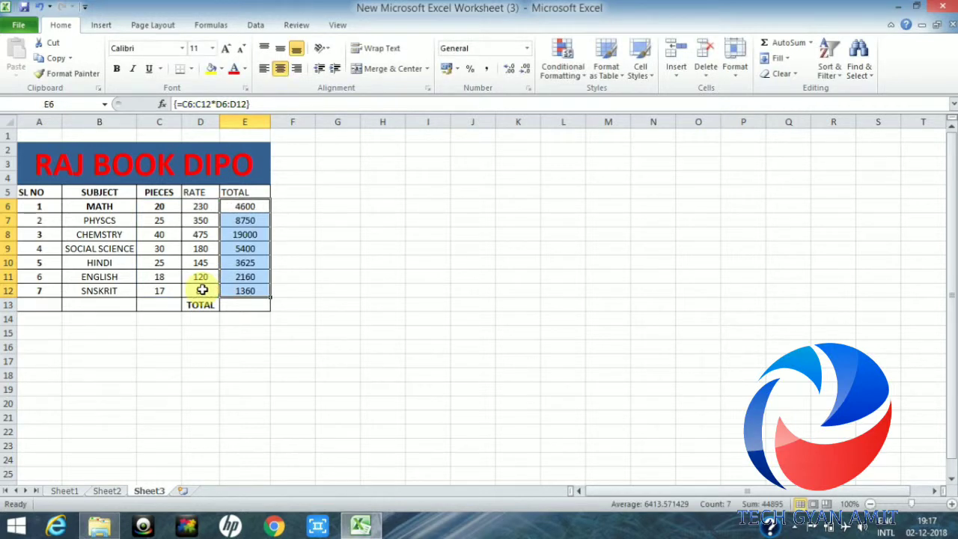